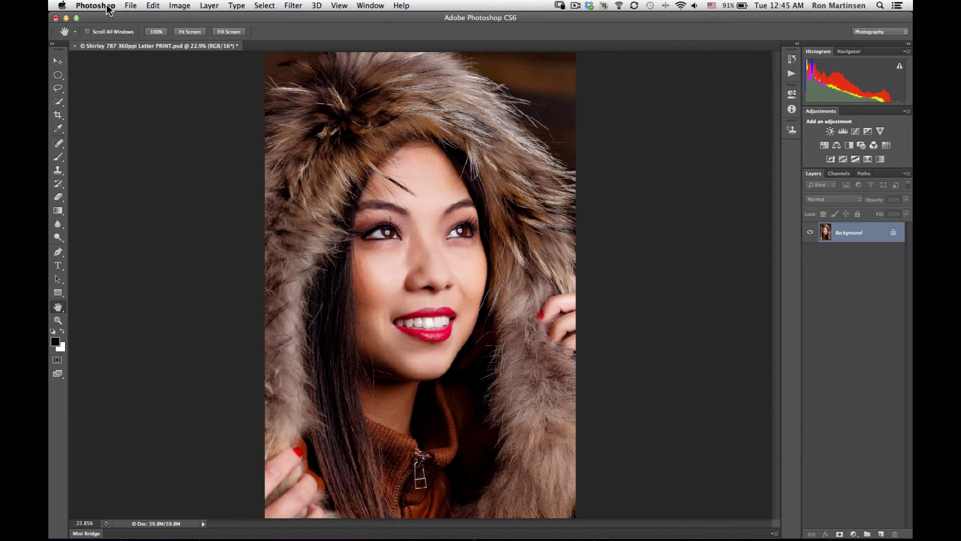
Open Print settings for the portrait and select the EpsonStylusPro4900-268DCC (IP) printer
left_click(129, 6)
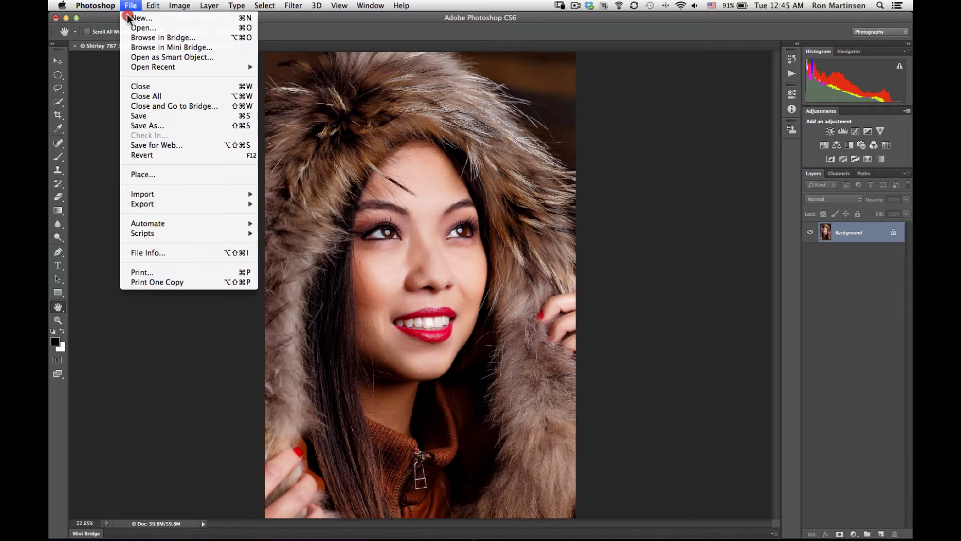
left_click(175, 271)
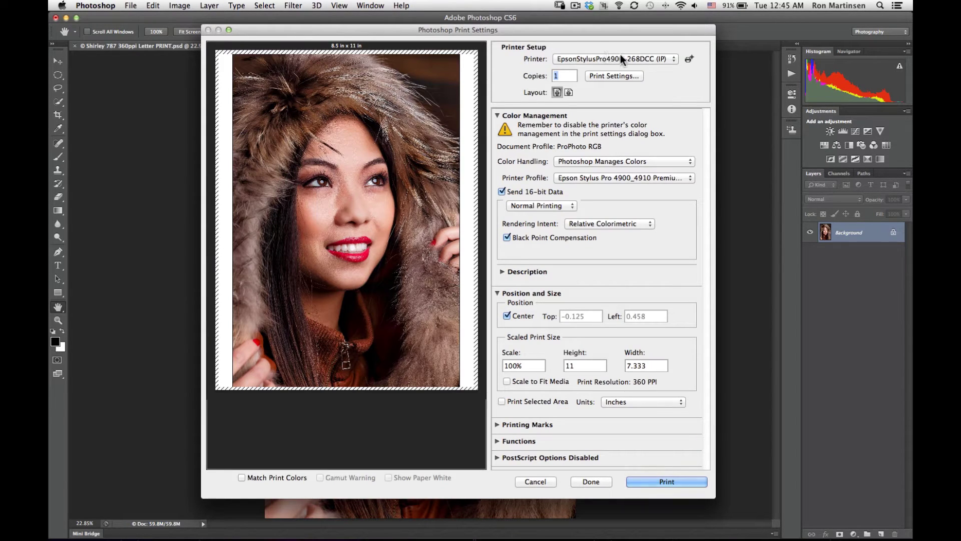
left_click(648, 58)
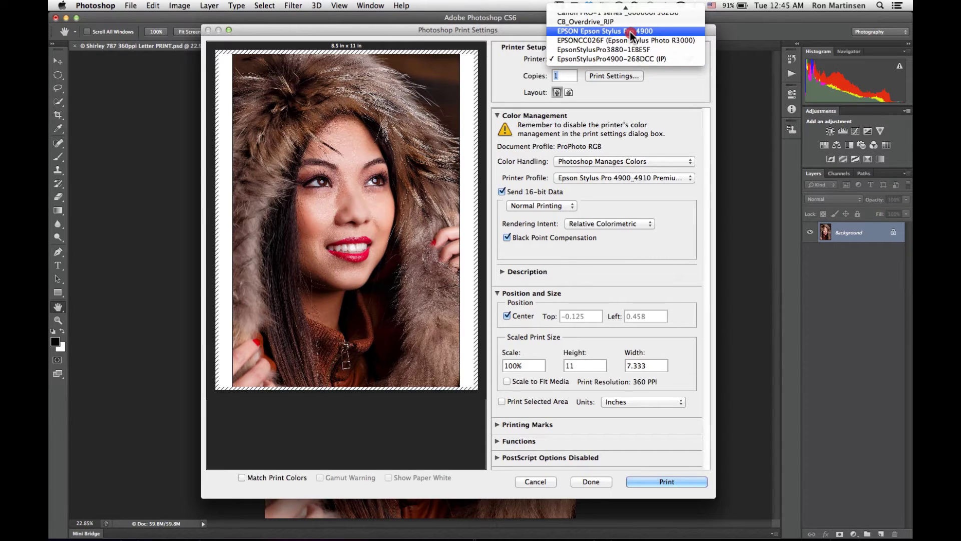
left_click(635, 63)
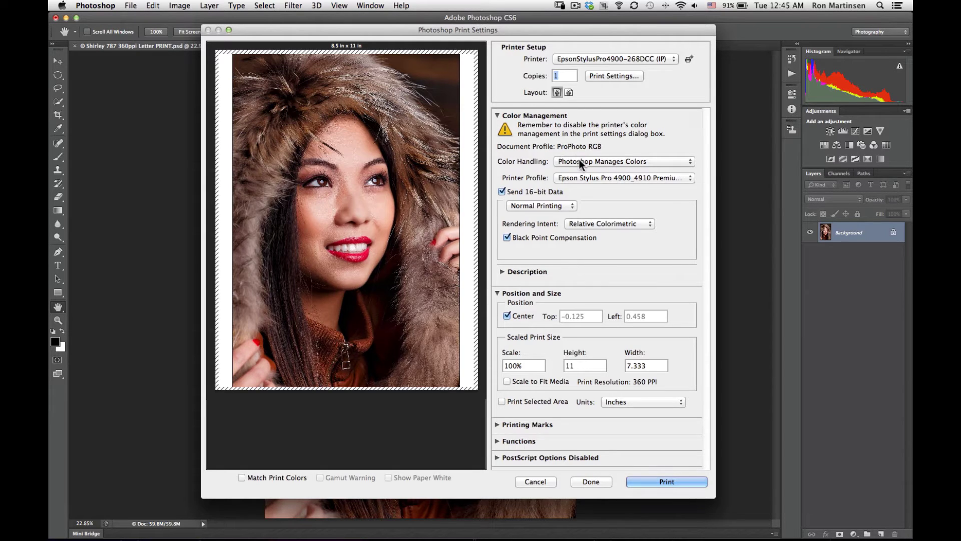
Keep Photoshop Manages Colors and set the Epson Stylus Pro 4900_4910 PremiumLusterPhotoPaper printer profile
left_click(660, 161)
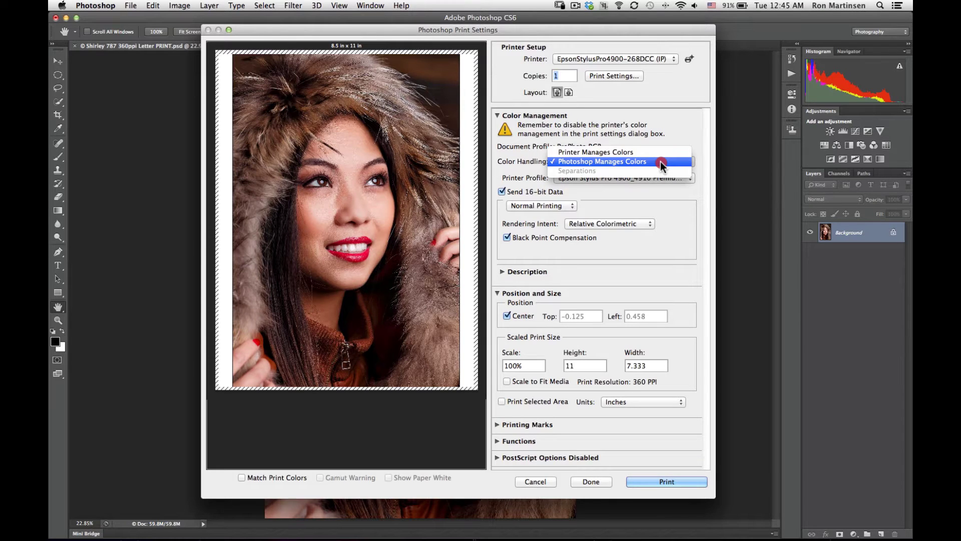
left_click(660, 162)
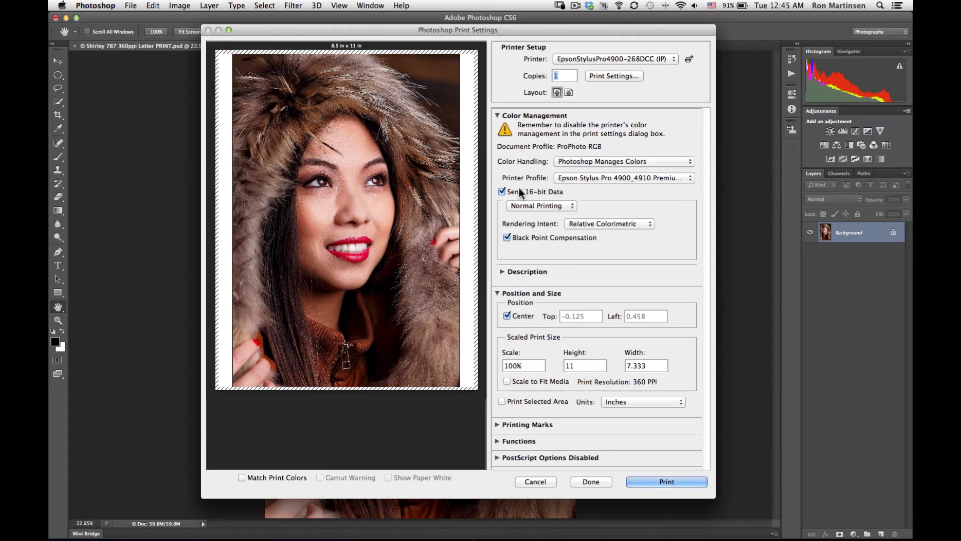
left_click(600, 178)
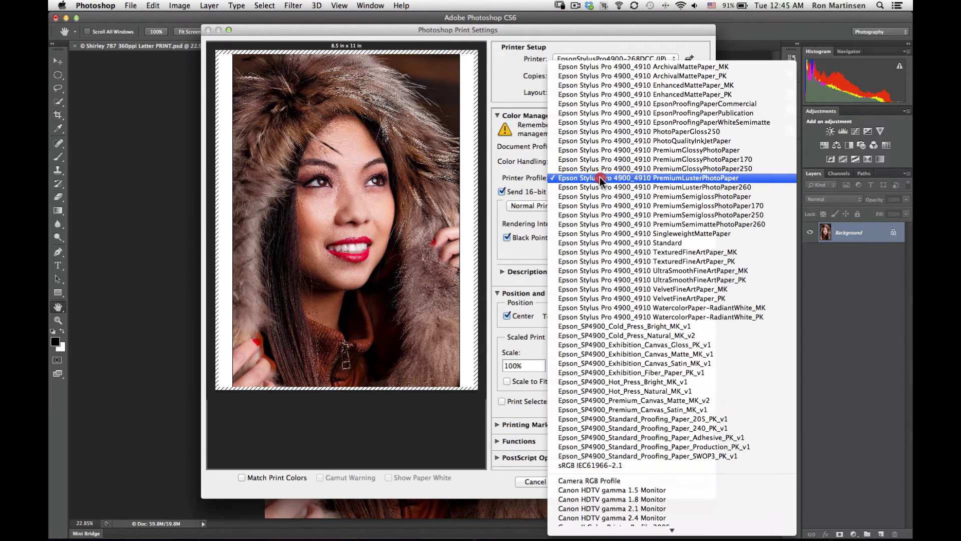
left_click(724, 181)
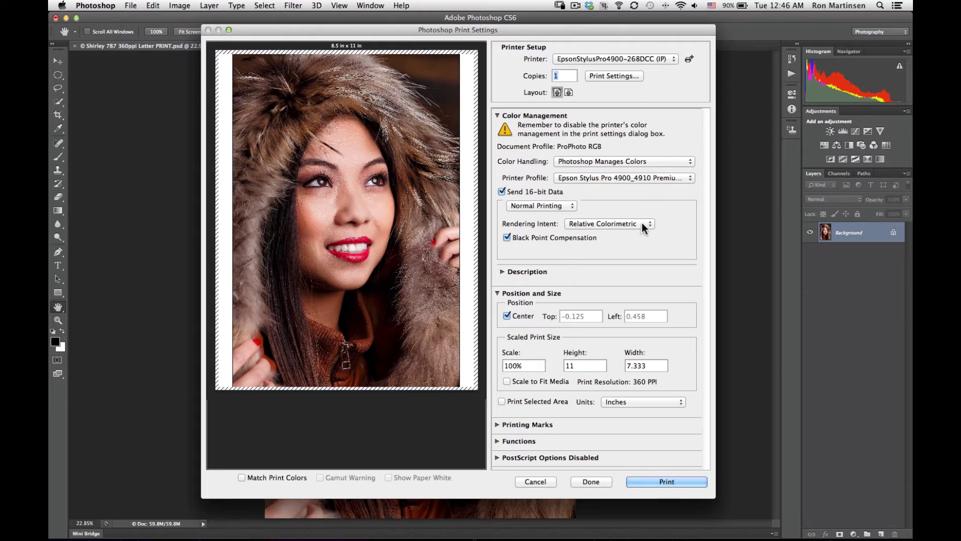
Try Saturation and Perceptual, turn on Match Print Colors, then settle on Relative Colorimetric intent
left_click(642, 224)
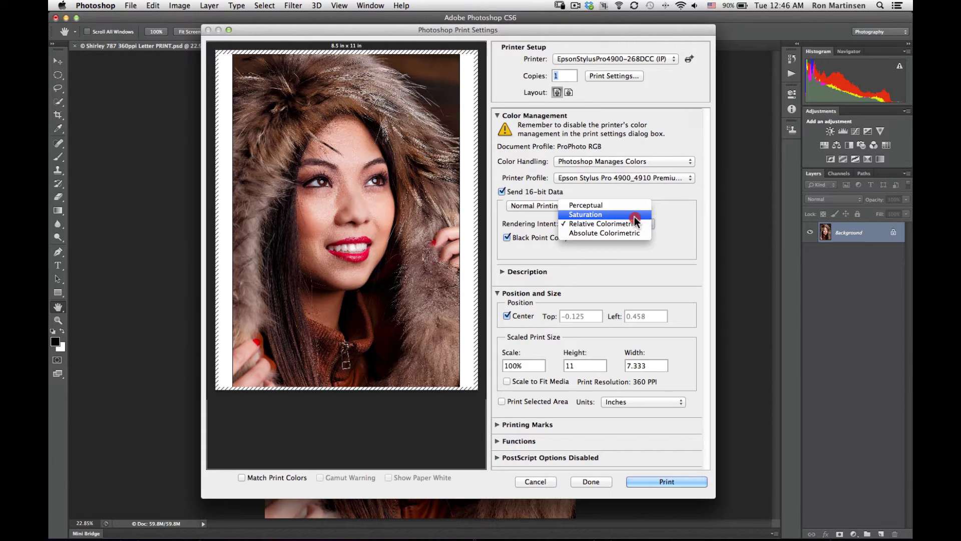
left_click(635, 217)
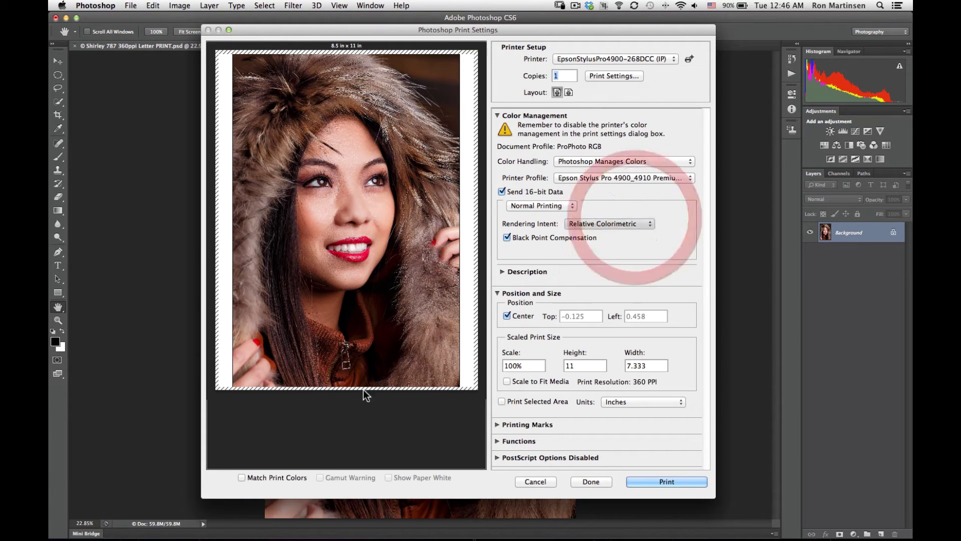
left_click(242, 477)
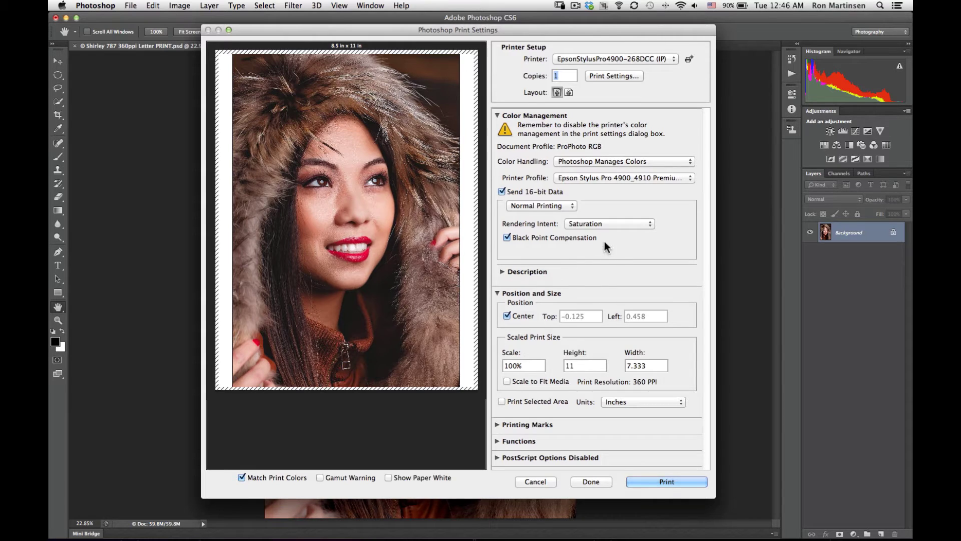
left_click(599, 220)
left_click(598, 215)
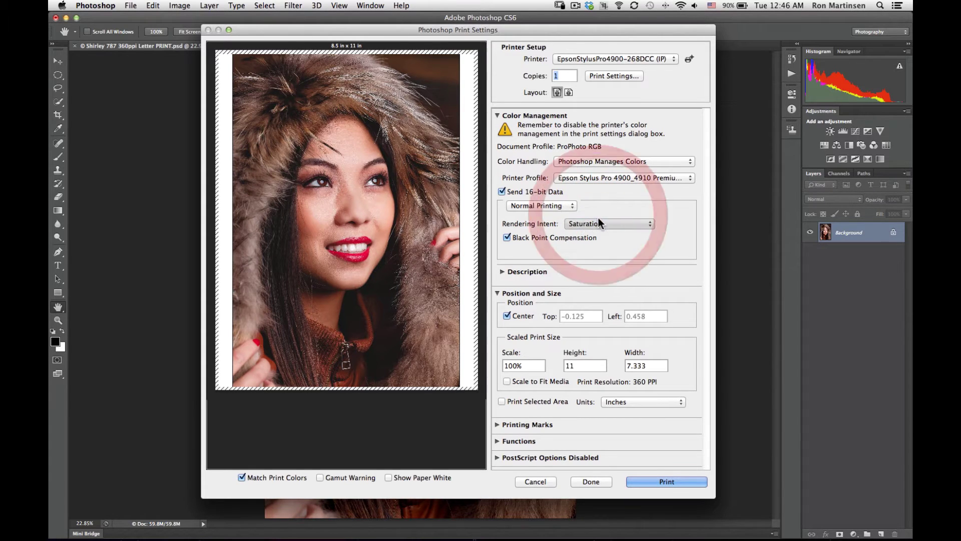
left_click(600, 223)
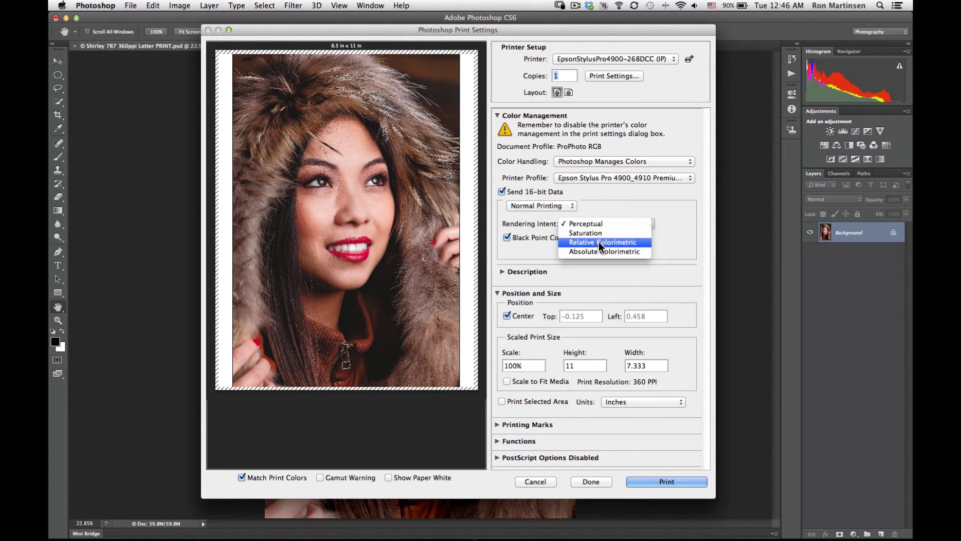
left_click(599, 241)
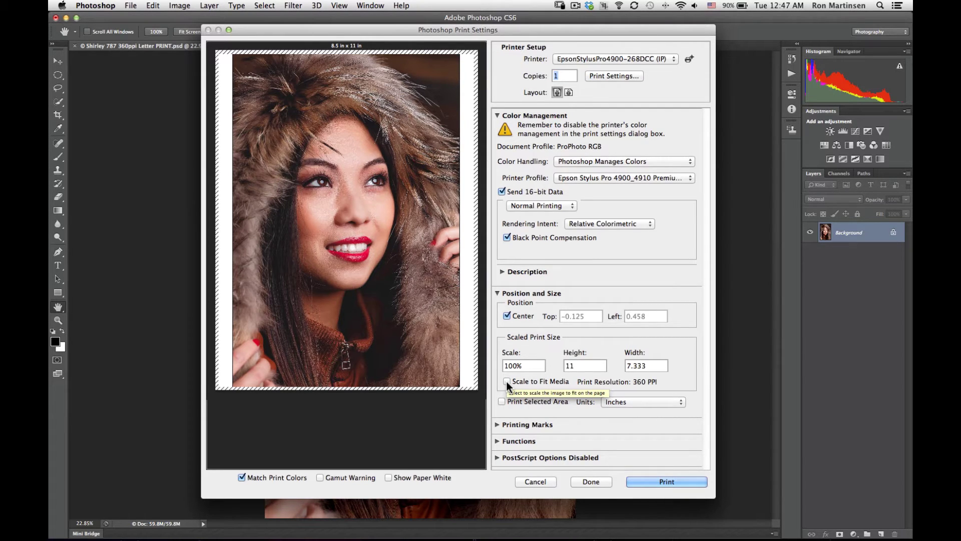
left_click(507, 381)
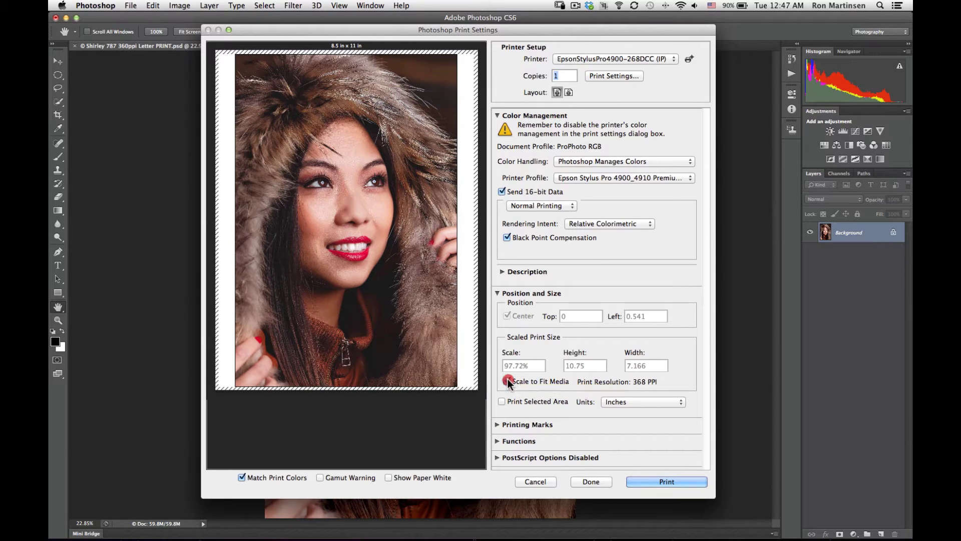
left_click(507, 380)
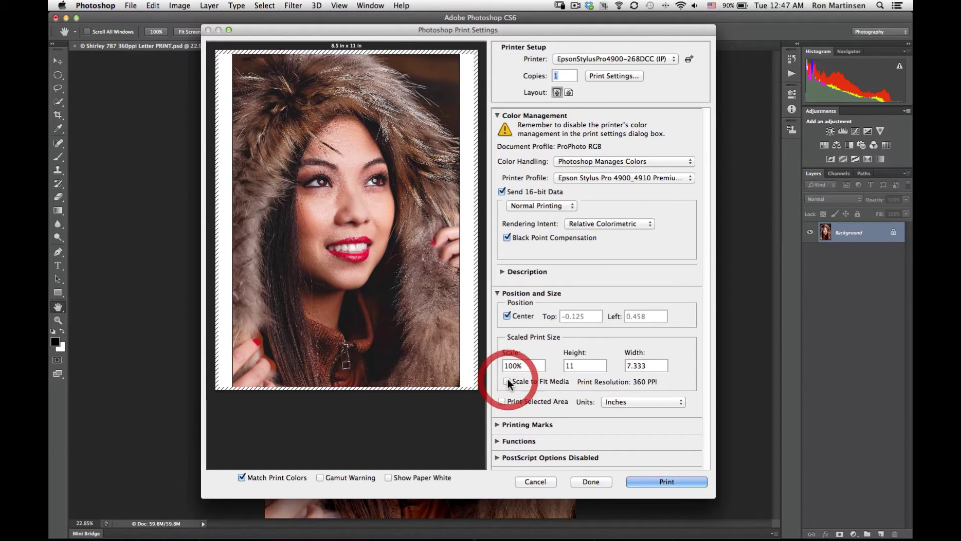
In the printer driver settings, choose US Letter (Sheet – Maximum), 8.50 × 11.00 in paper
left_click(625, 77)
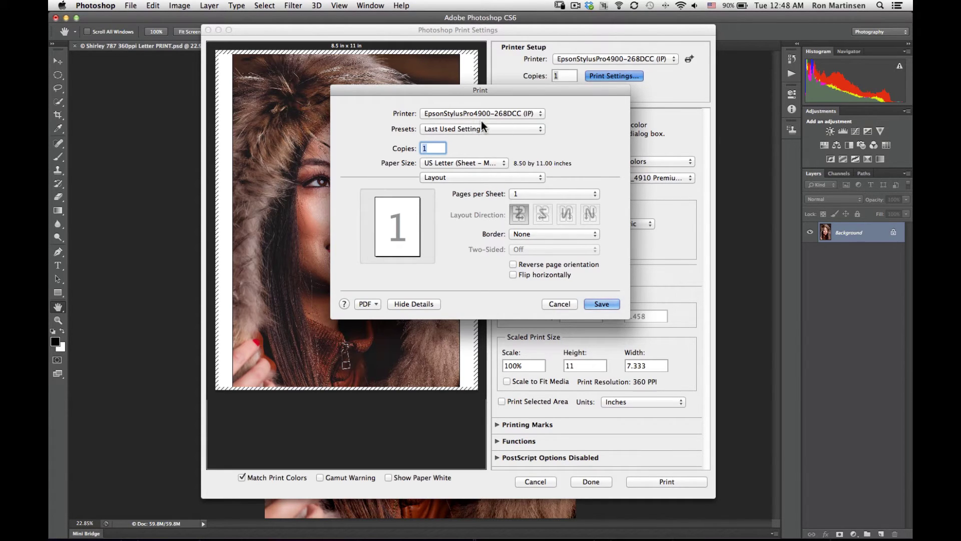
left_click(467, 163)
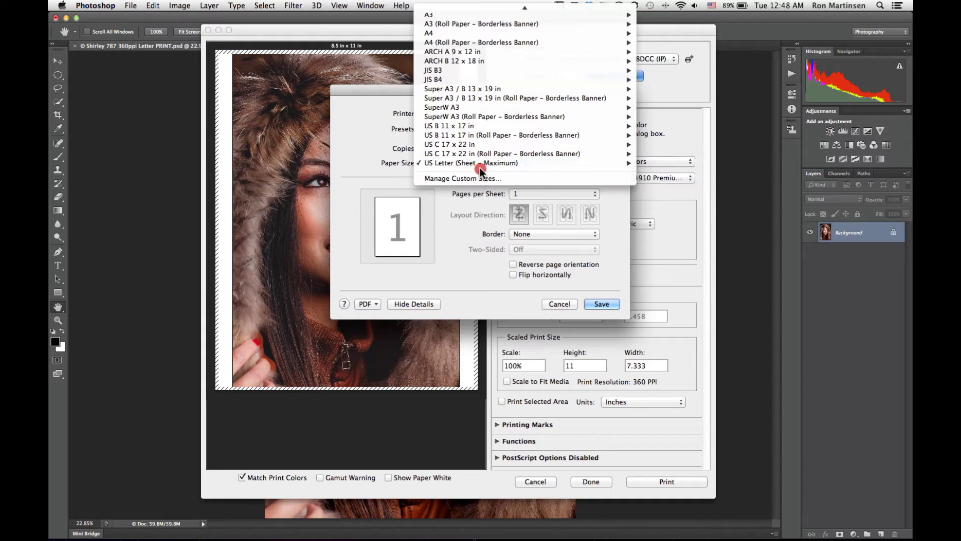
mouse_move(533, 163)
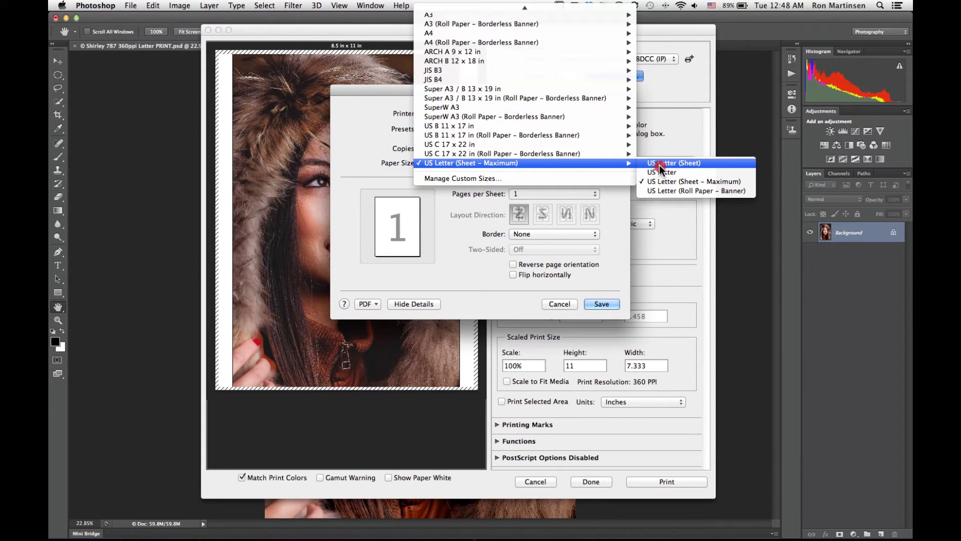
mouse_move(674, 166)
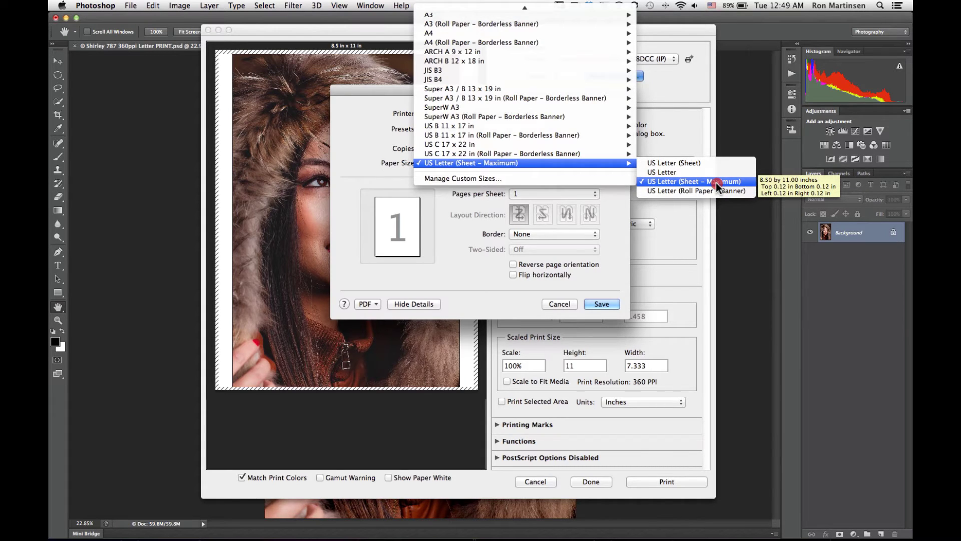
left_click(716, 182)
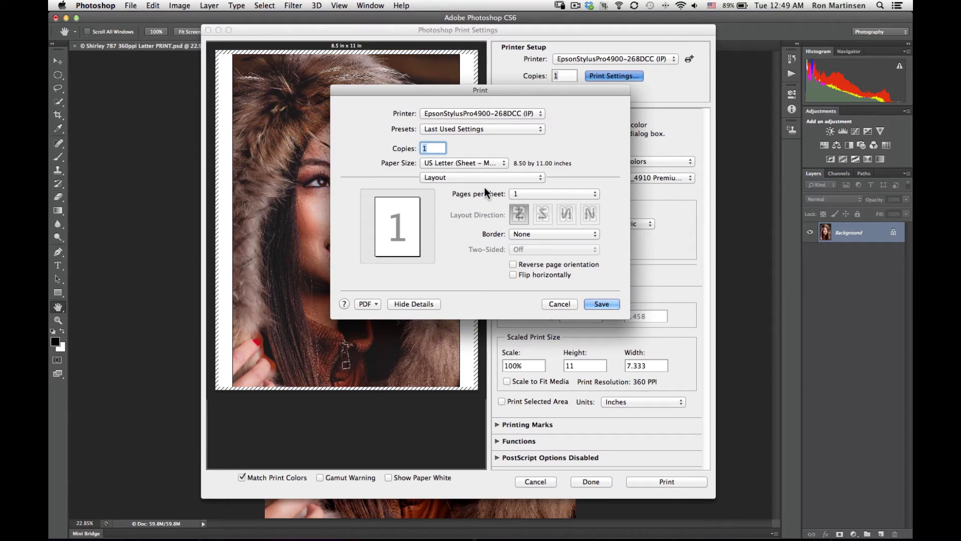
Switch the Print dialog to its Color Matching pane
left_click(470, 176)
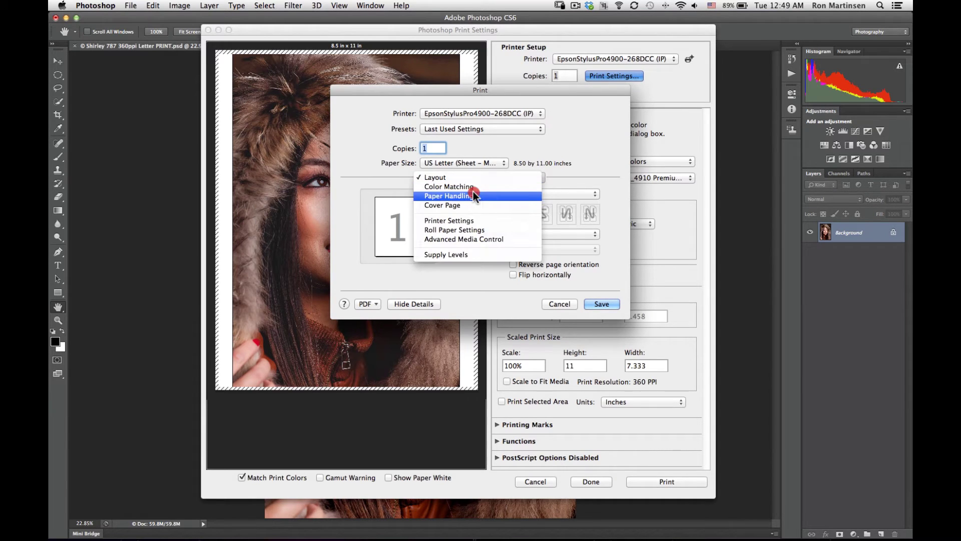
left_click(473, 187)
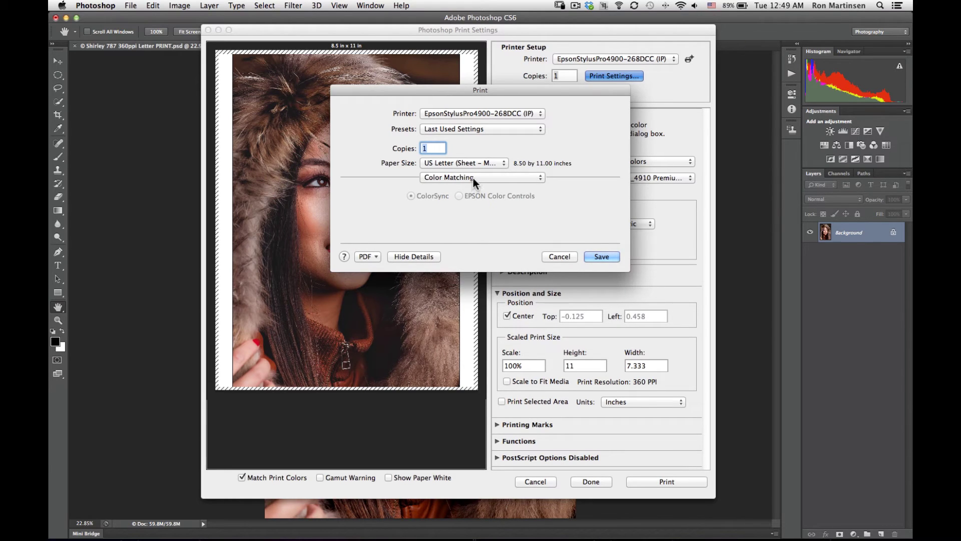
left_click(473, 178)
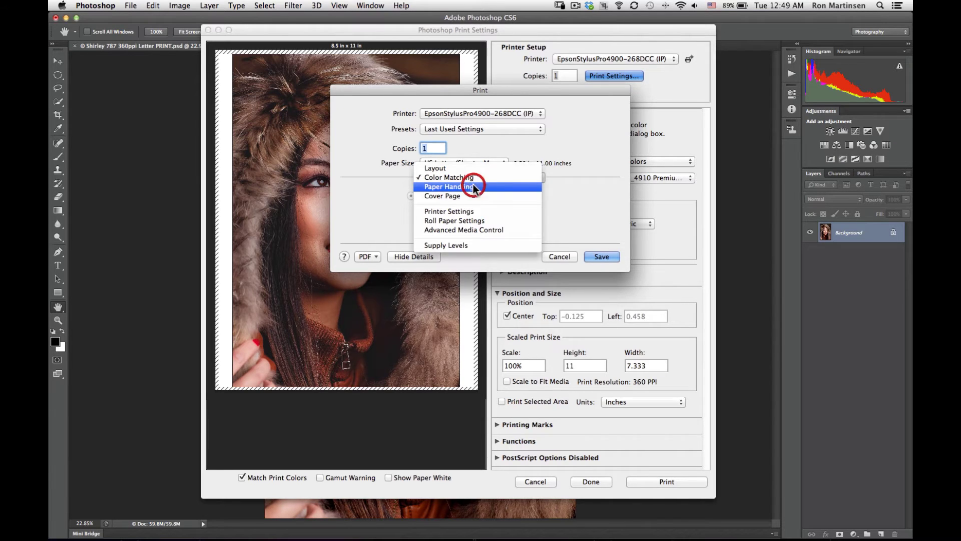
In Paper Handling, keep Scale to fit paper size on with Suggested Paper: US Letter
left_click(473, 187)
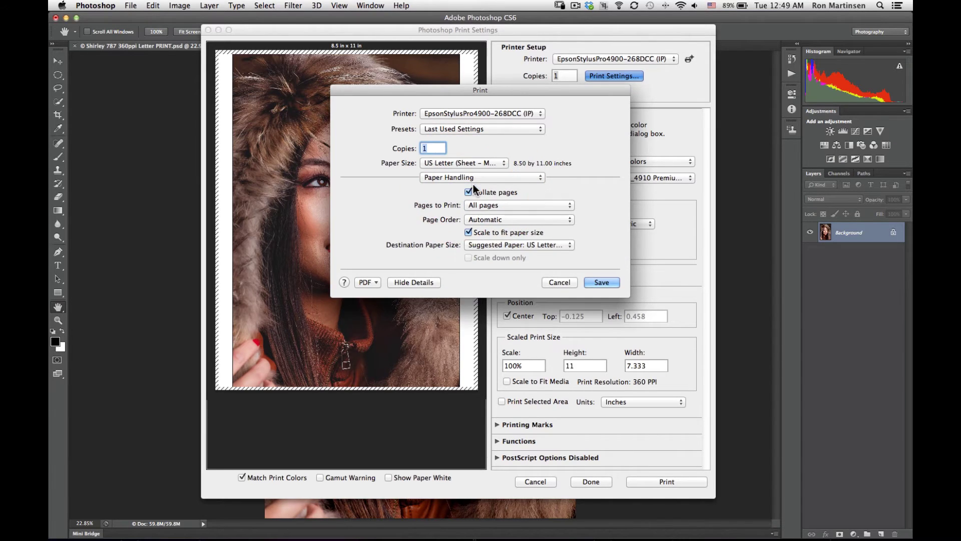
left_click(467, 233)
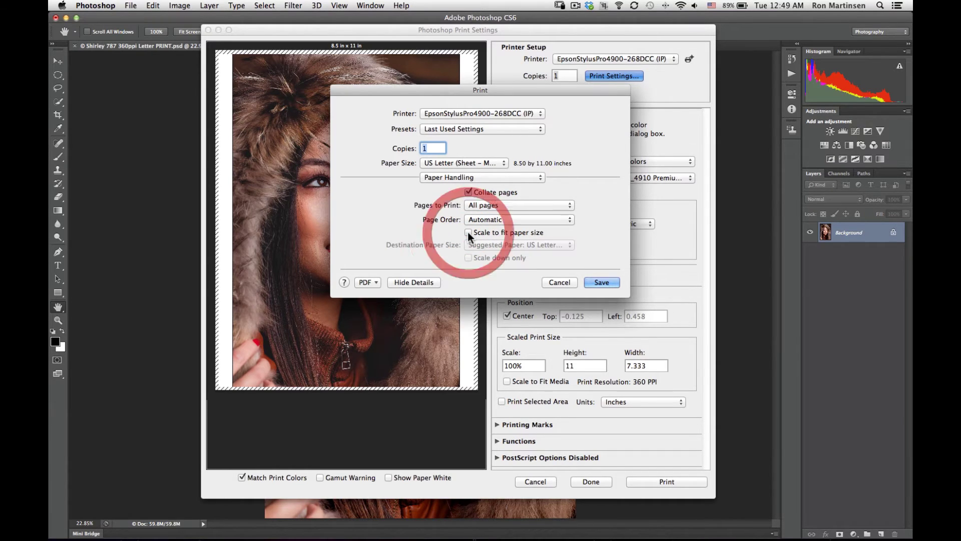
left_click(467, 232)
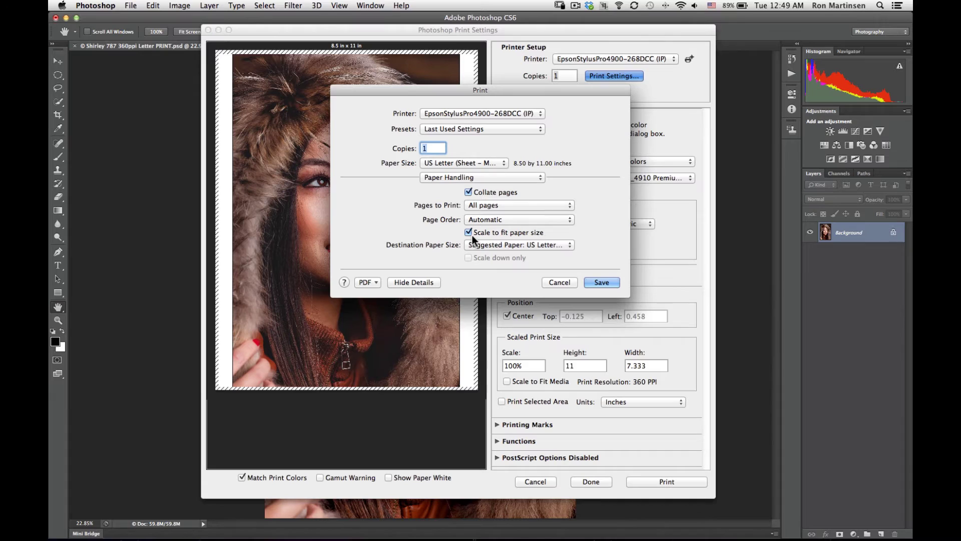
left_click(477, 246)
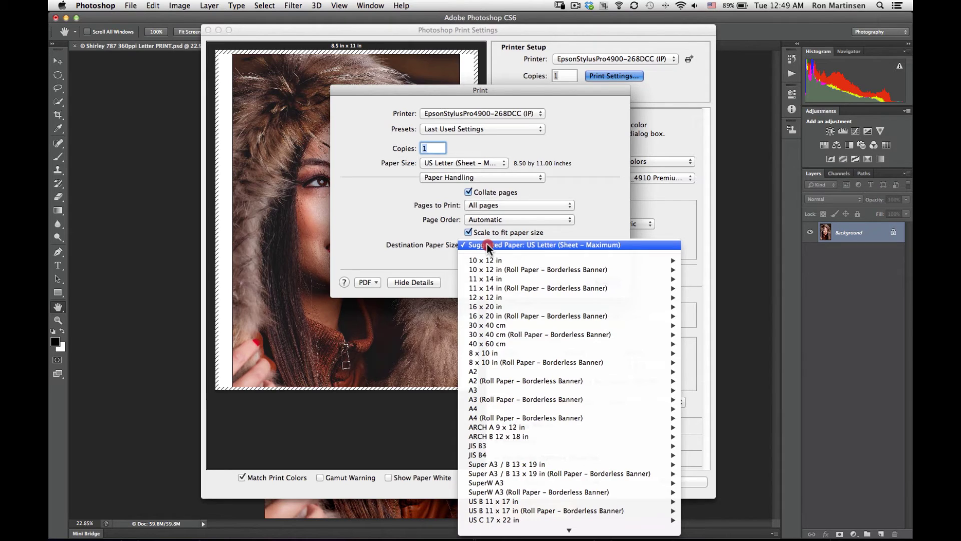
left_click(487, 245)
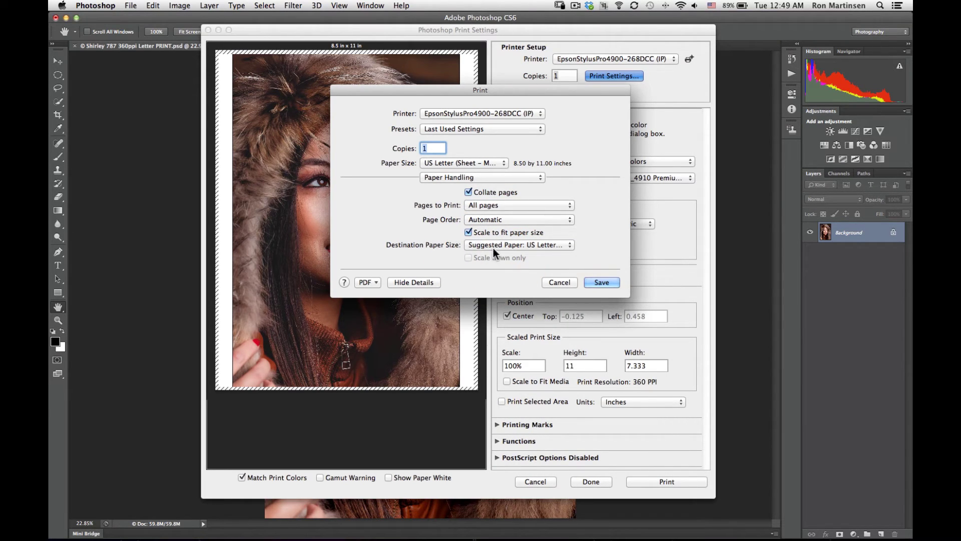
left_click(446, 178)
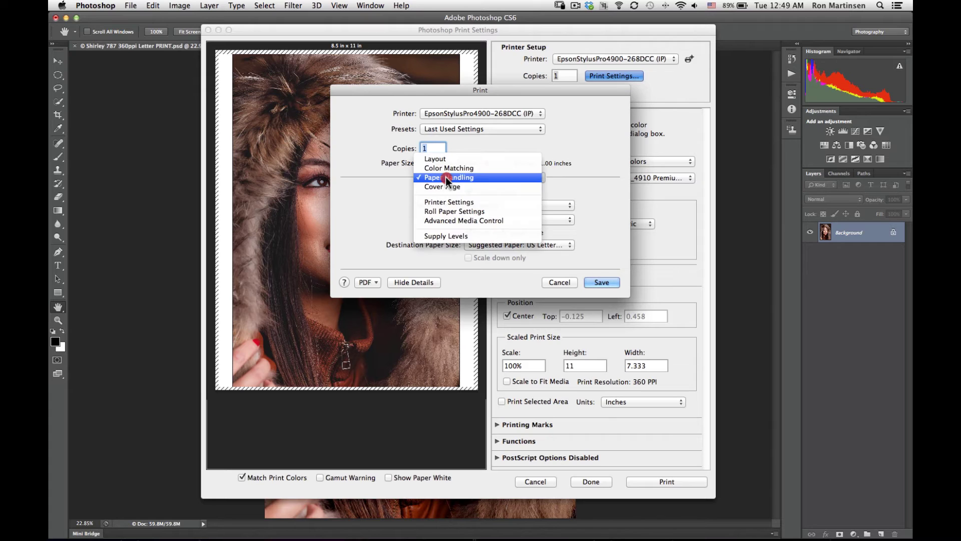
In the Epson Printer Settings pane, keep Manual Feed as the paper source
left_click(458, 203)
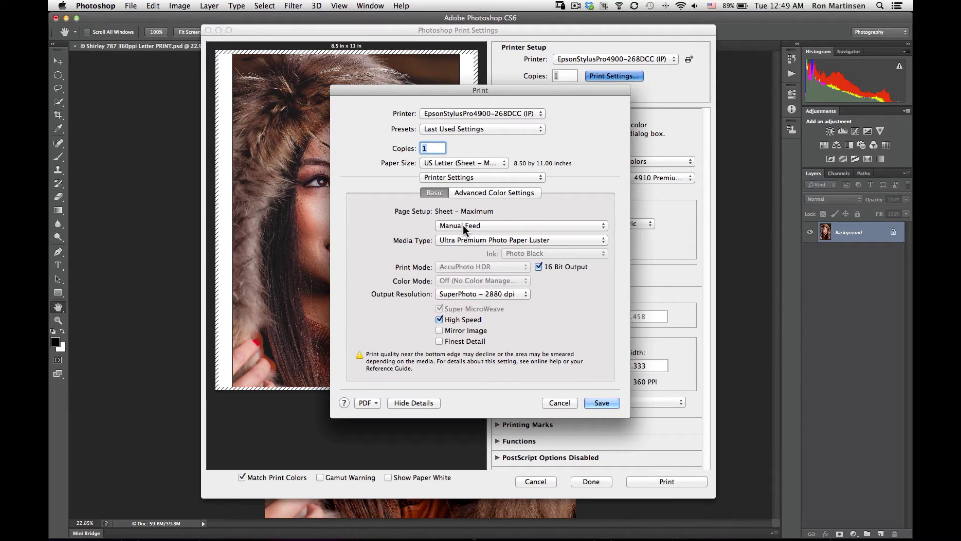
left_click(464, 225)
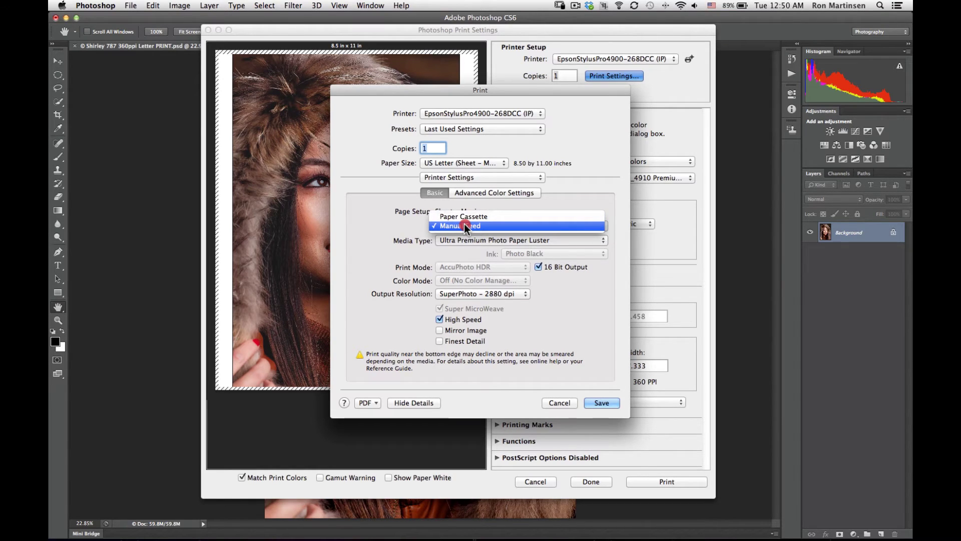
left_click(464, 226)
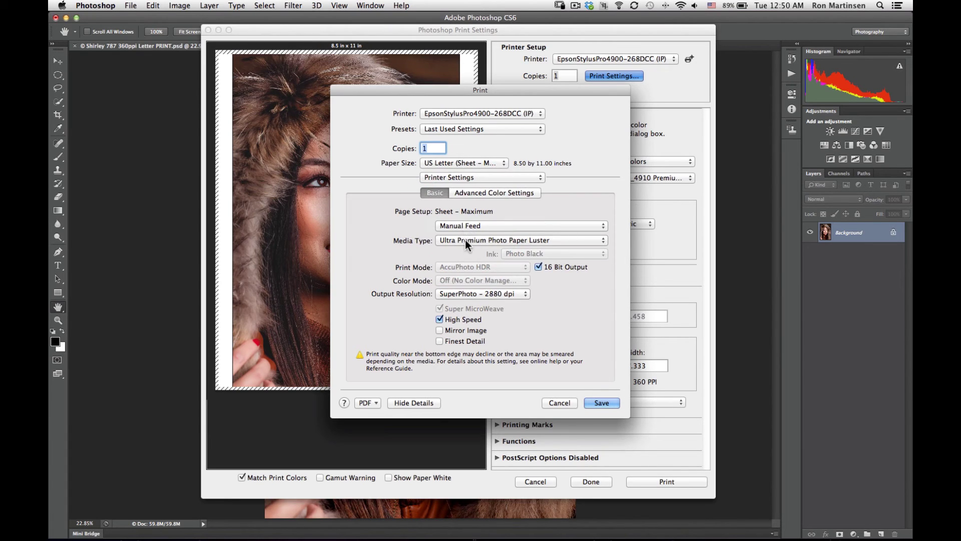
left_click(465, 240)
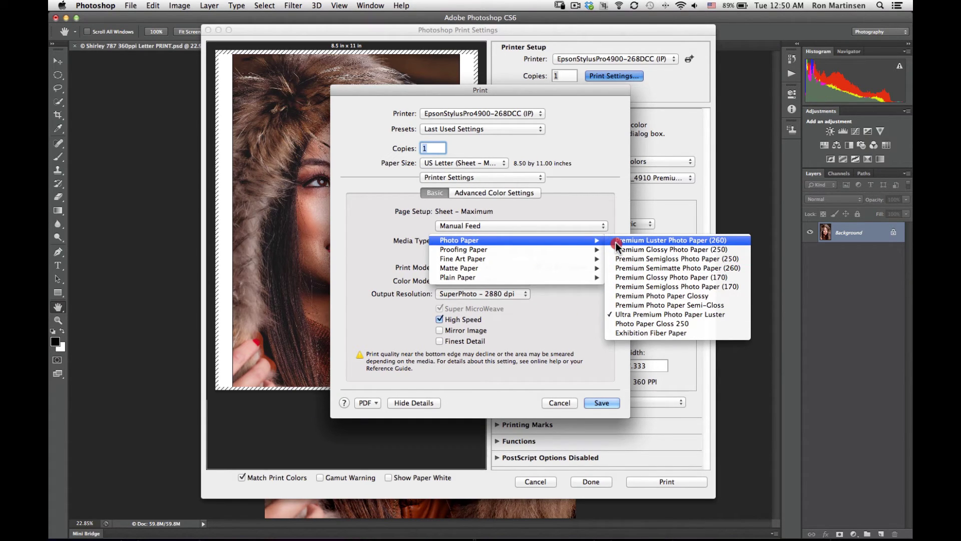
Keep Ultra Premium Photo Paper Luster media and SuperPhoto - 2880 dpi output resolution
left_click(389, 226)
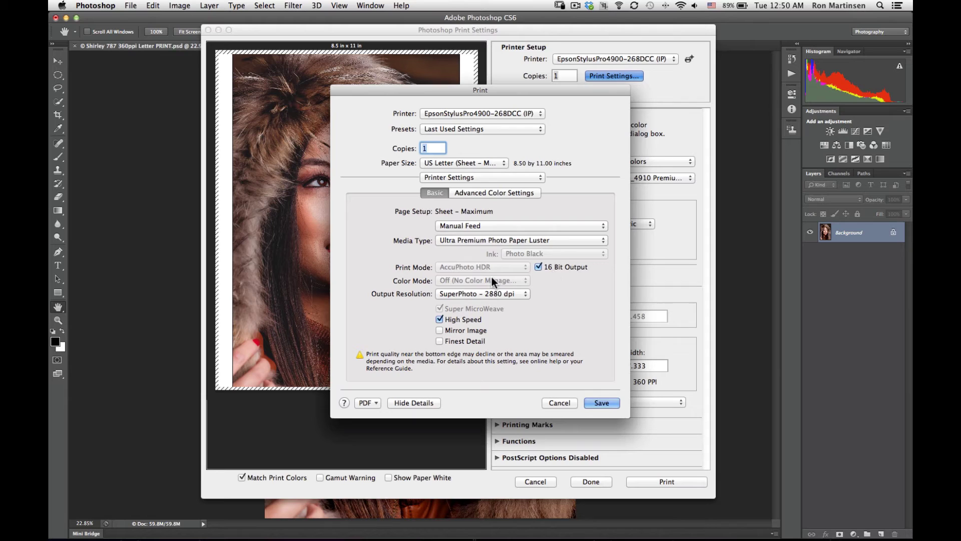
left_click(473, 294)
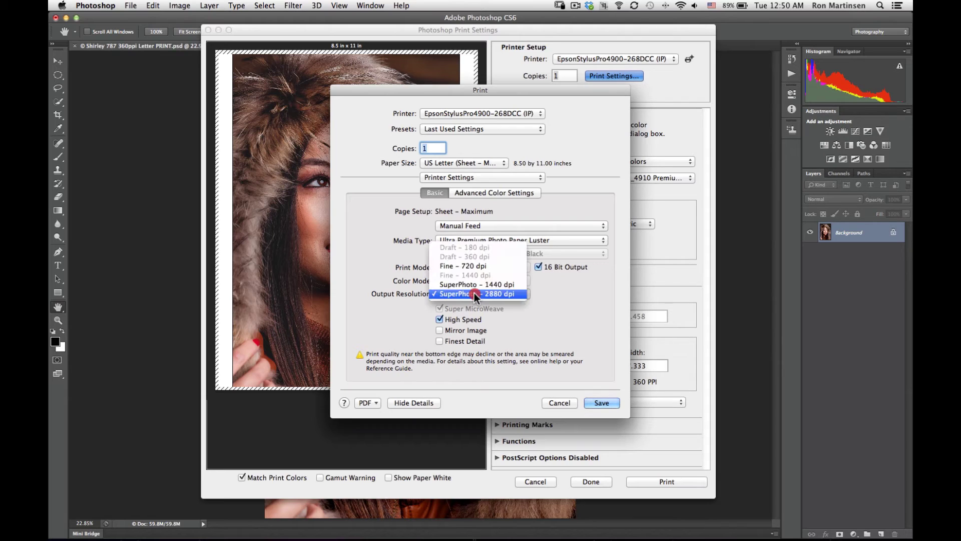
left_click(521, 294)
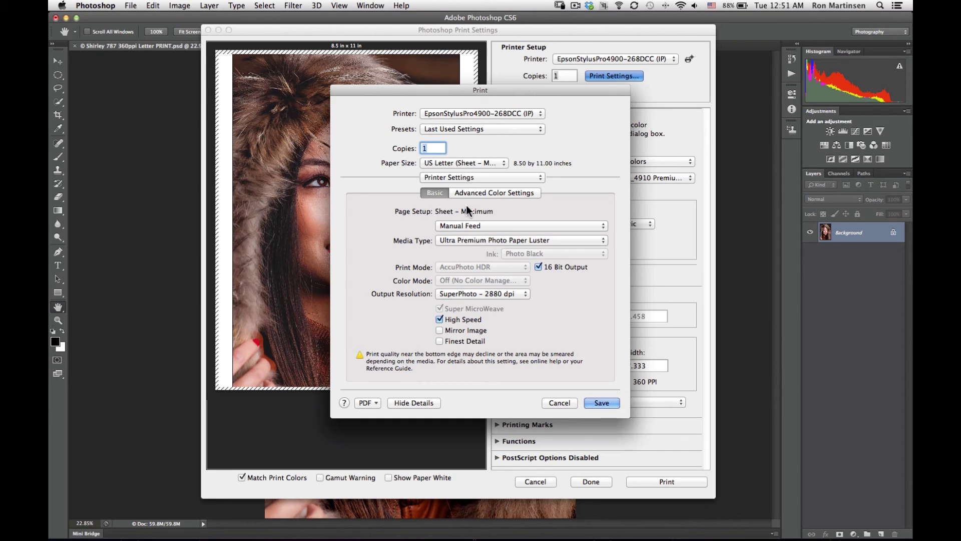
left_click(456, 179)
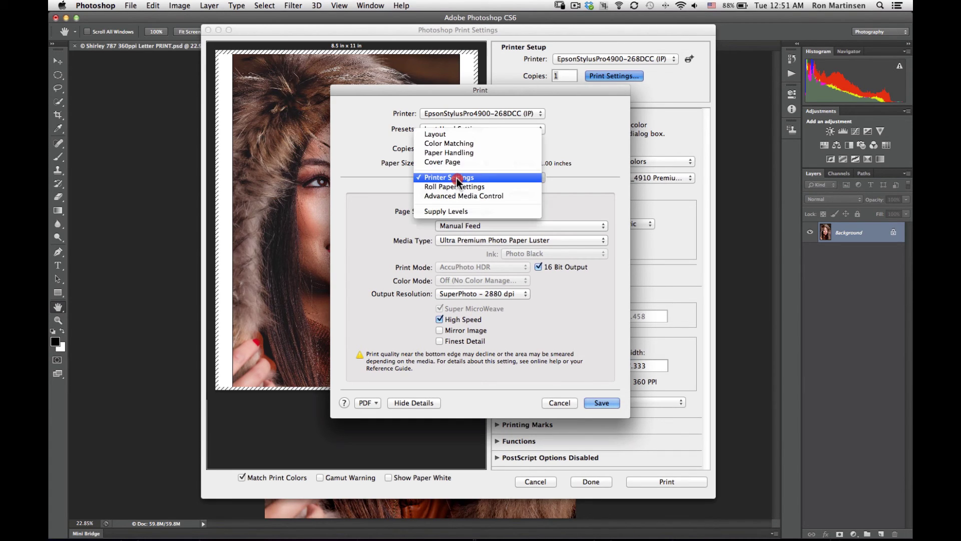
Check the Advanced Color Settings tab, then return to the Basic printer settings
left_click(457, 179)
left_click(468, 193)
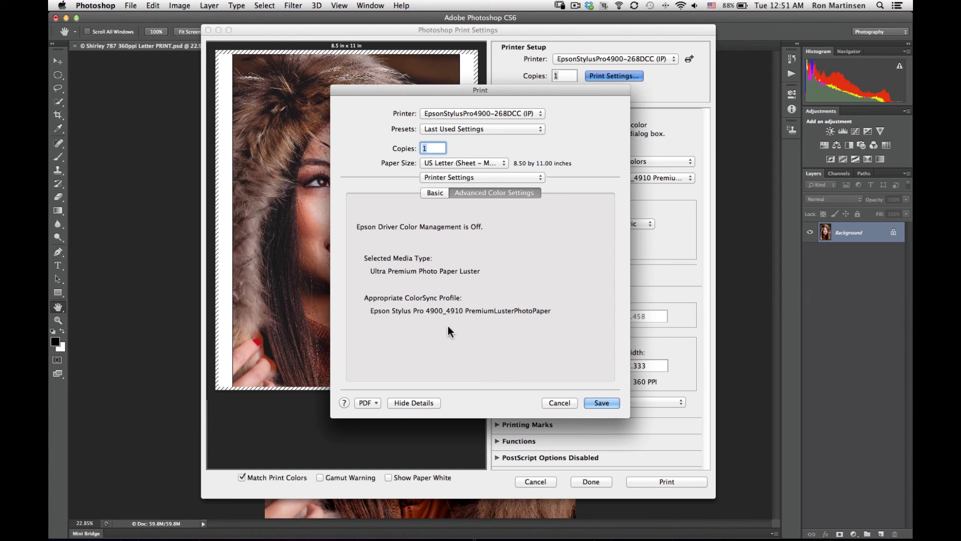
left_click(439, 194)
Look over the Roll Paper Settings and Advanced Media Control panes
left_click(444, 178)
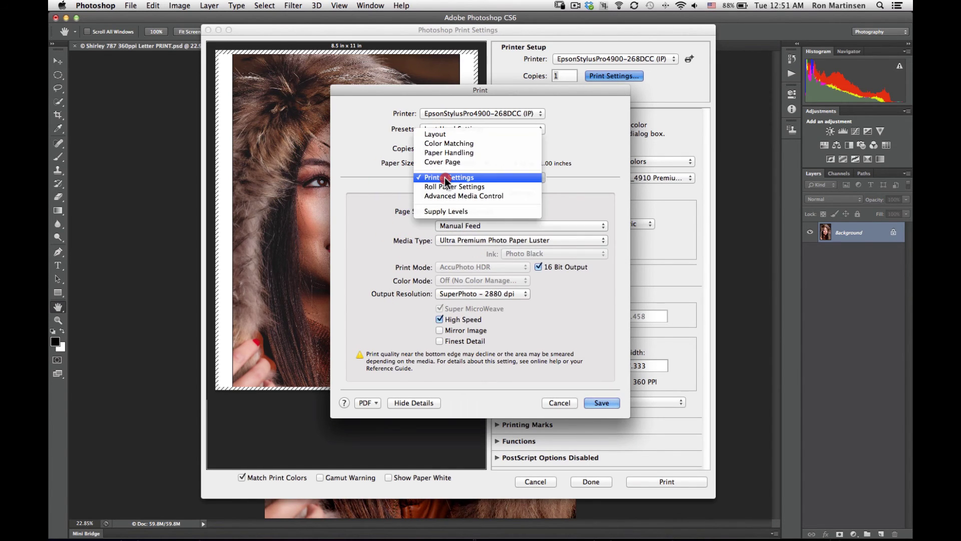
left_click(446, 189)
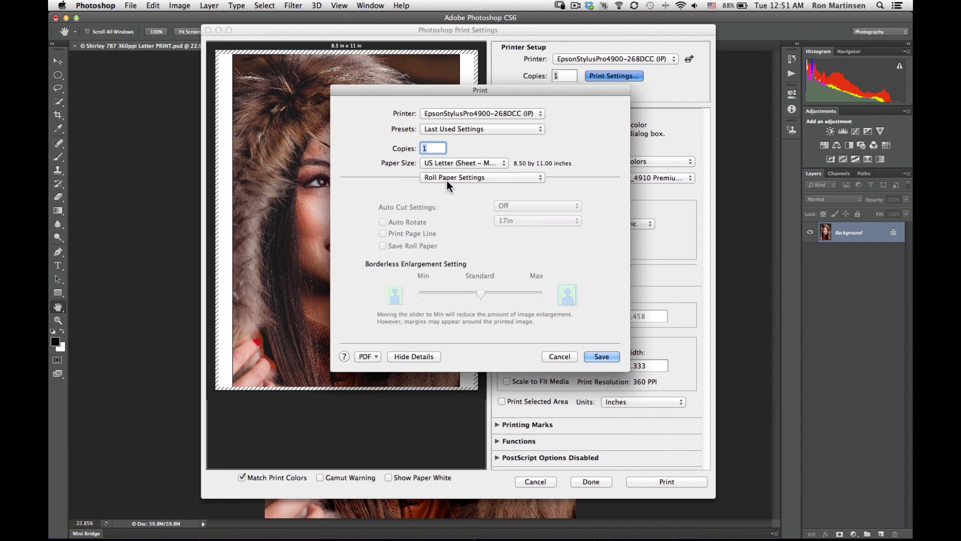
left_click(446, 179)
left_click(448, 186)
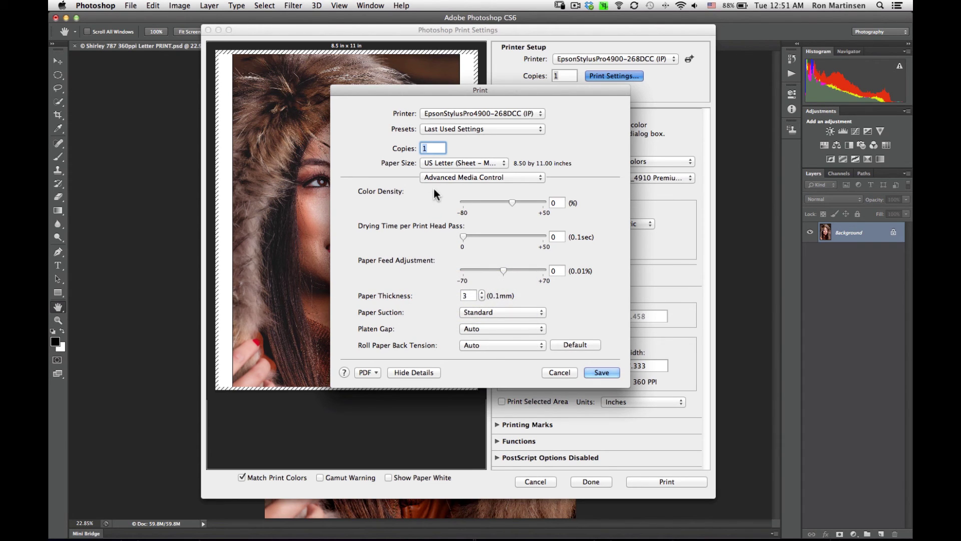
mouse_move(434, 190)
Save the Epson 4900 driver settings and send the portrait to print
left_click(598, 373)
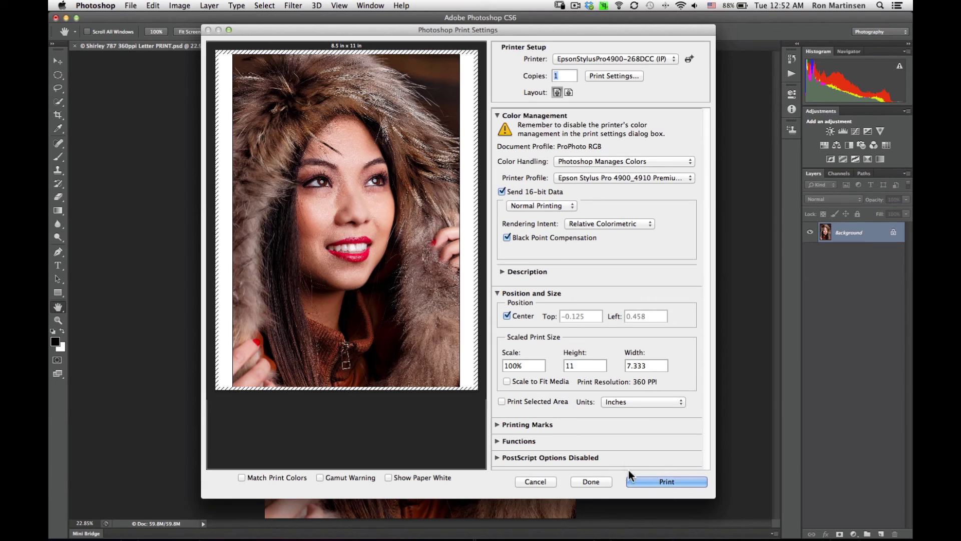
left_click(656, 481)
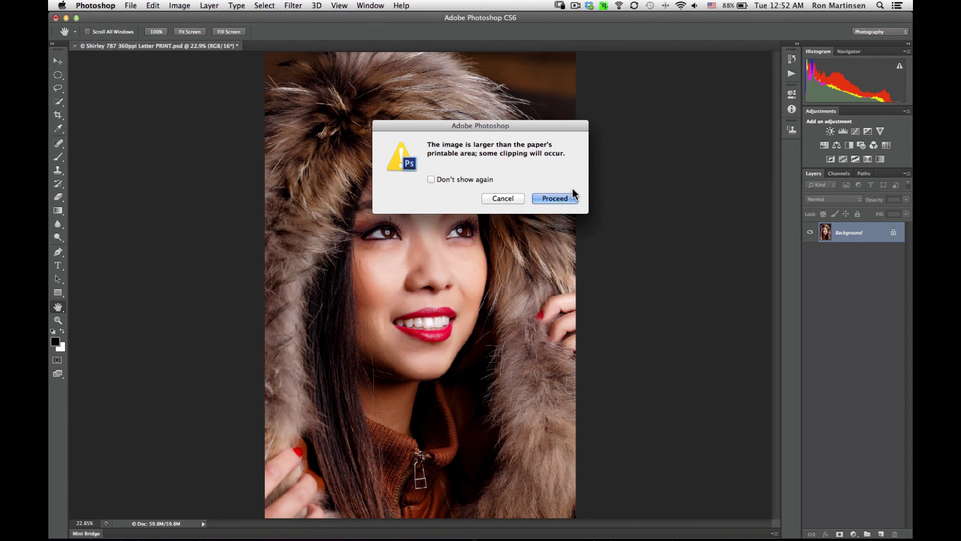
Cancel the print at the warning that the 11 × 7.333 in image exceeds the printable area
left_click(506, 200)
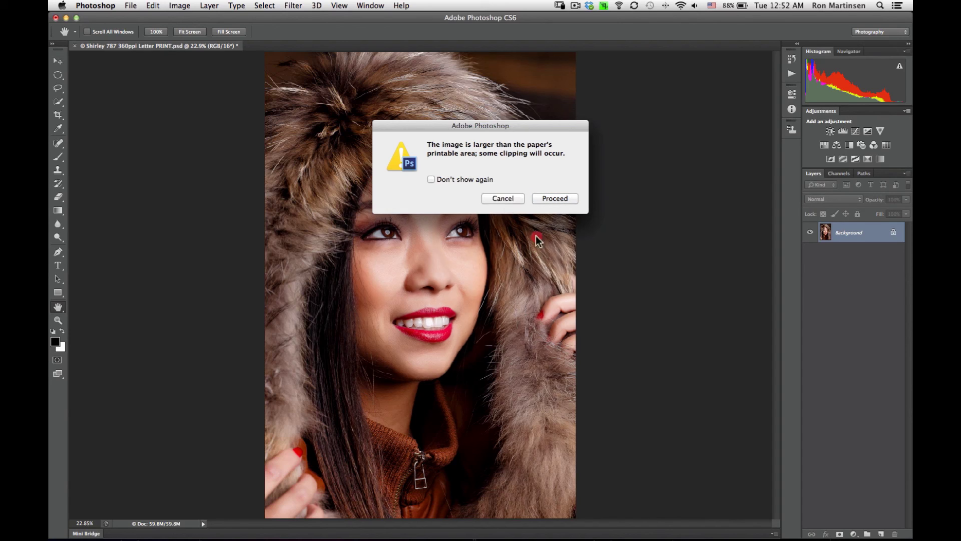
left_click(548, 206)
left_click(500, 199)
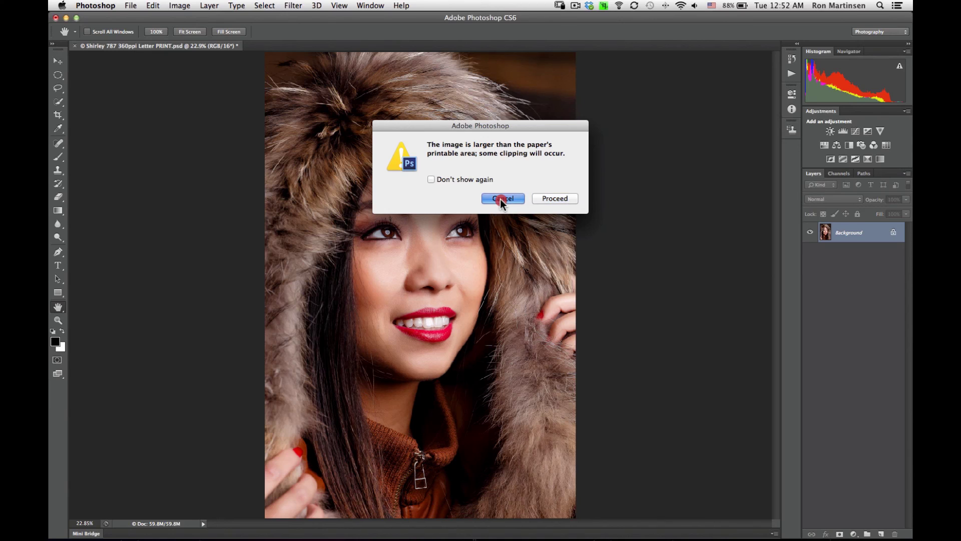